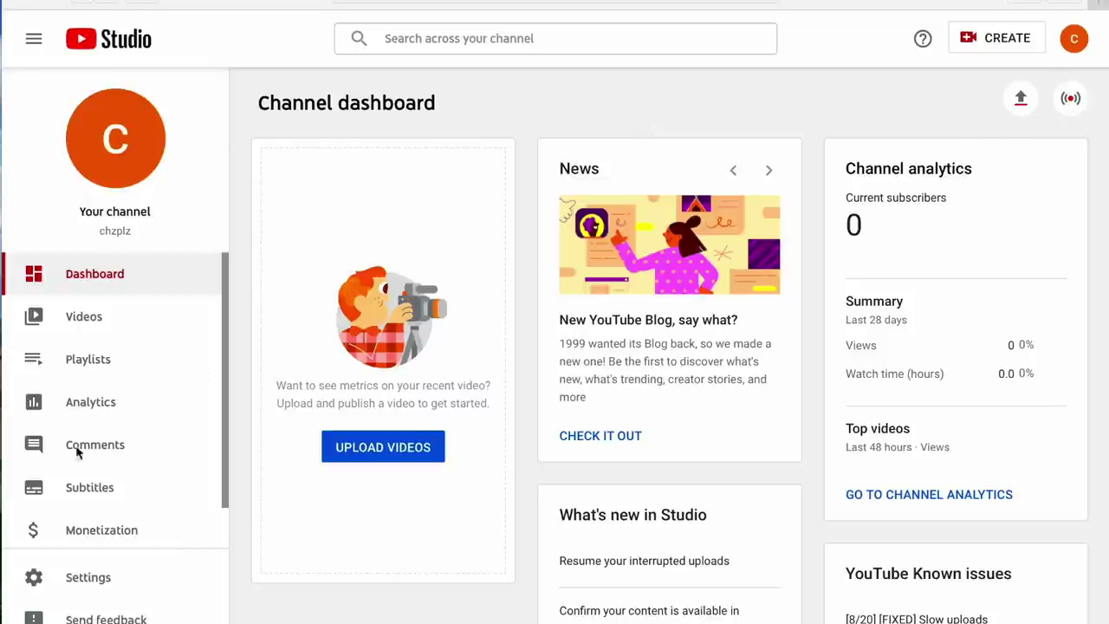
Open the channel's permission settings and go to the Brand Account details page for managing permissions
{"action": "left_click", "coordinate": [117, 579]}
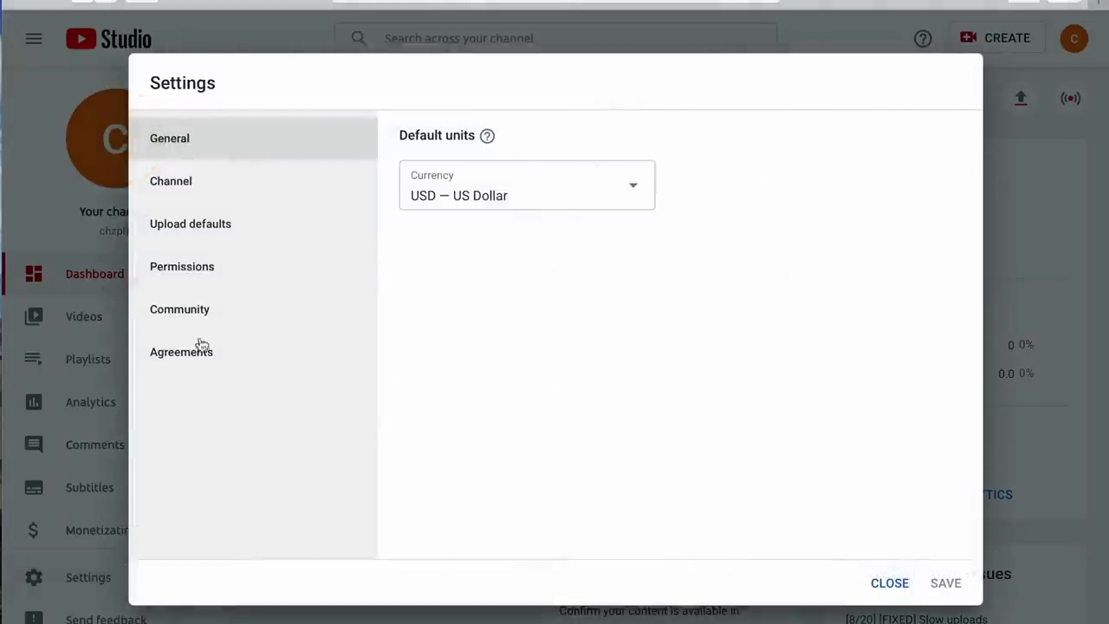
{"action": "left_click", "coordinate": [218, 268]}
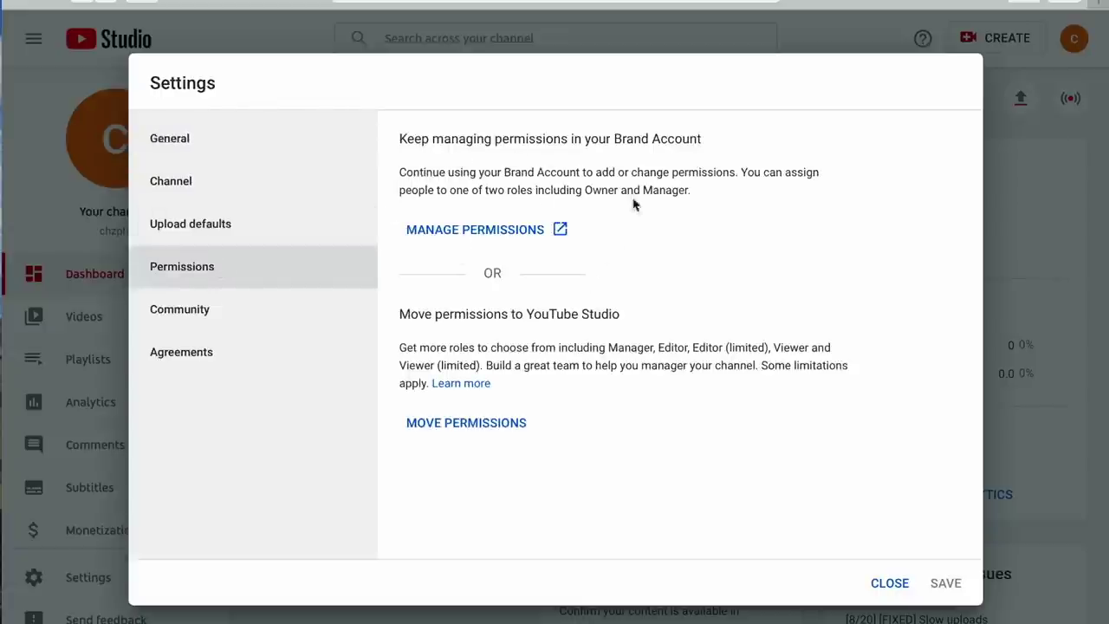
{"action": "left_click", "coordinate": [477, 229]}
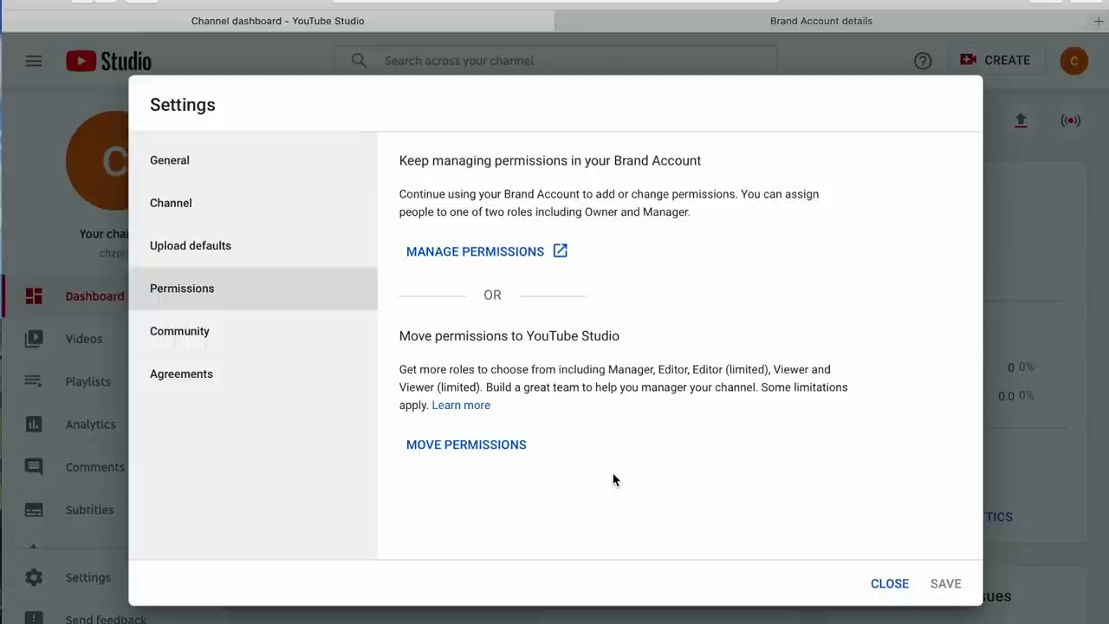
Review the terms for moving permissions to YouTube Studio and the linked brand accounts help article, and cancel the move
{"action": "left_click", "coordinate": [490, 447]}
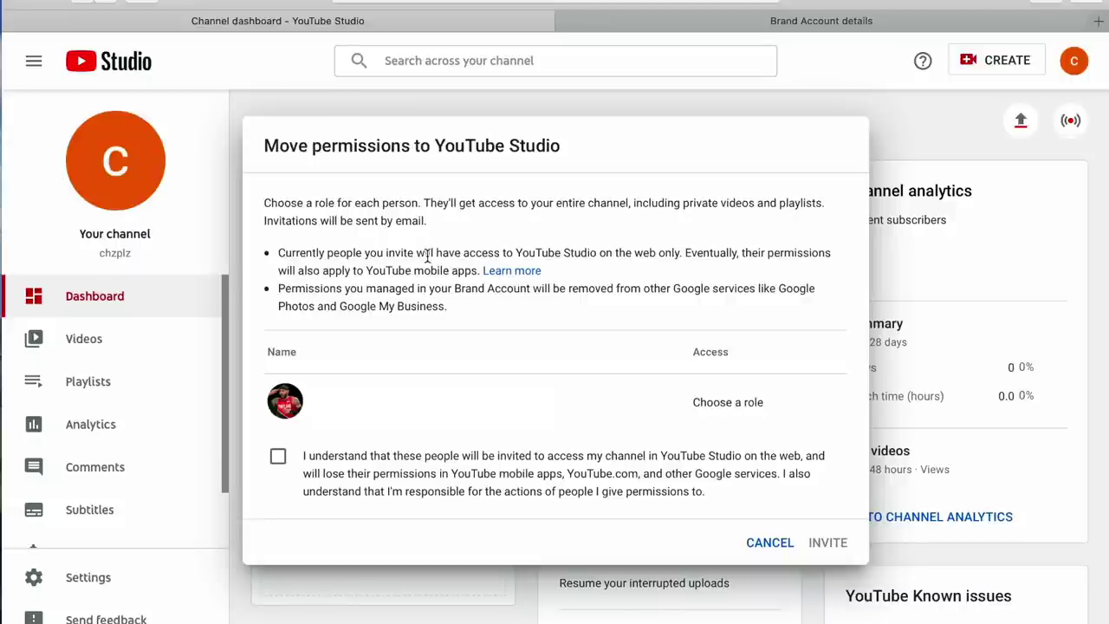
{"action": "left_click", "coordinate": [501, 272]}
{"action": "scroll", "coordinate": [498, 273], "scroll_direction": "down", "scroll_amount": 10}
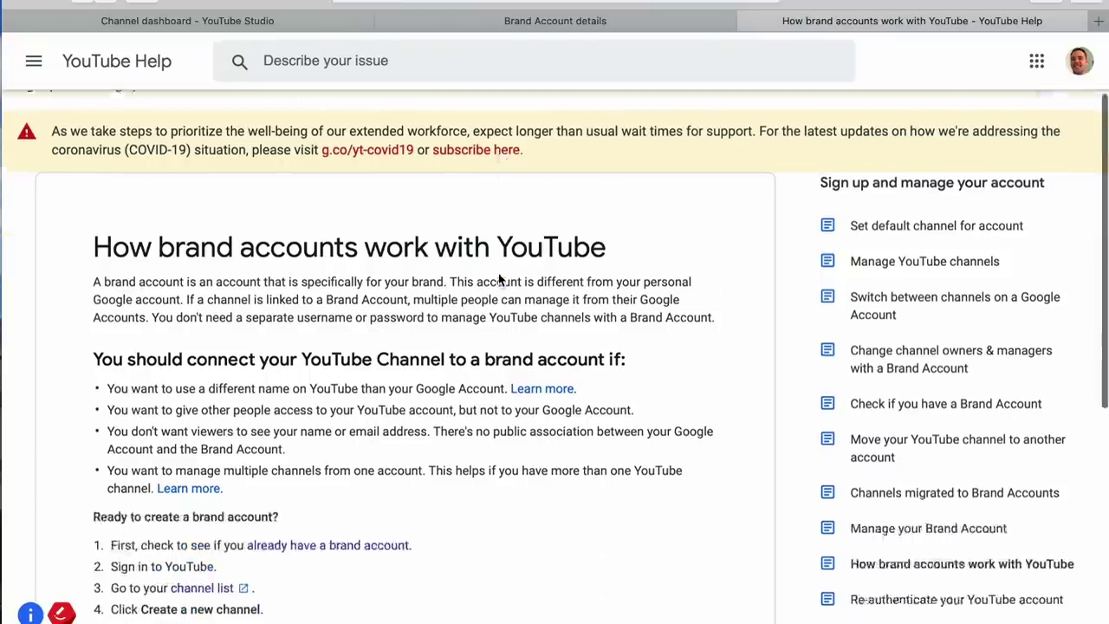
{"action": "scroll", "coordinate": [499, 277], "scroll_direction": "up", "scroll_amount": 10}
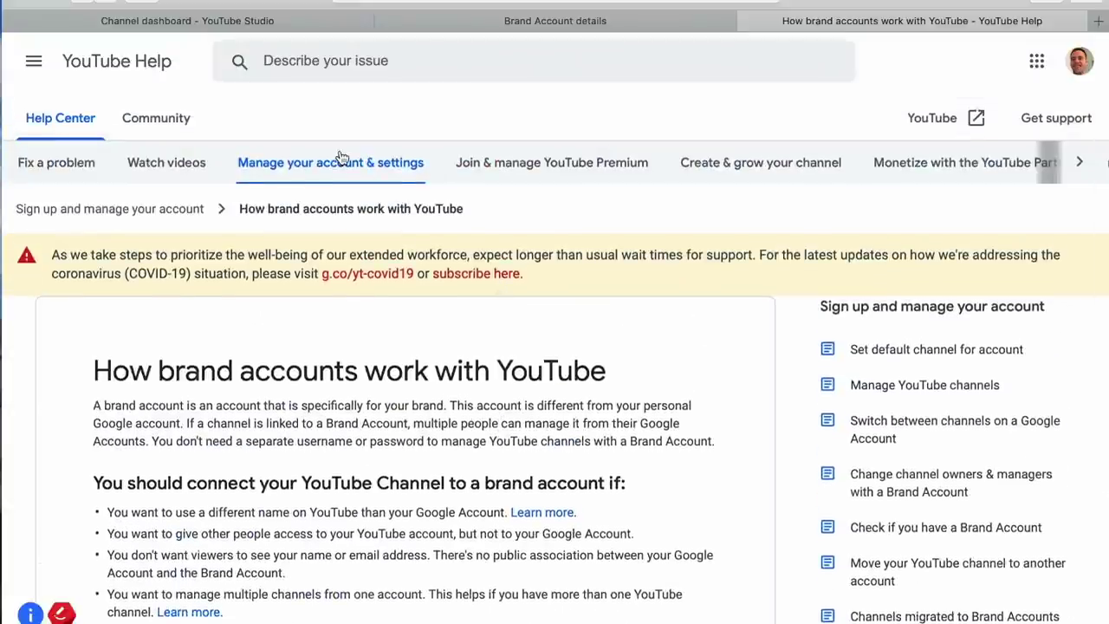
{"action": "left_click", "coordinate": [445, 32]}
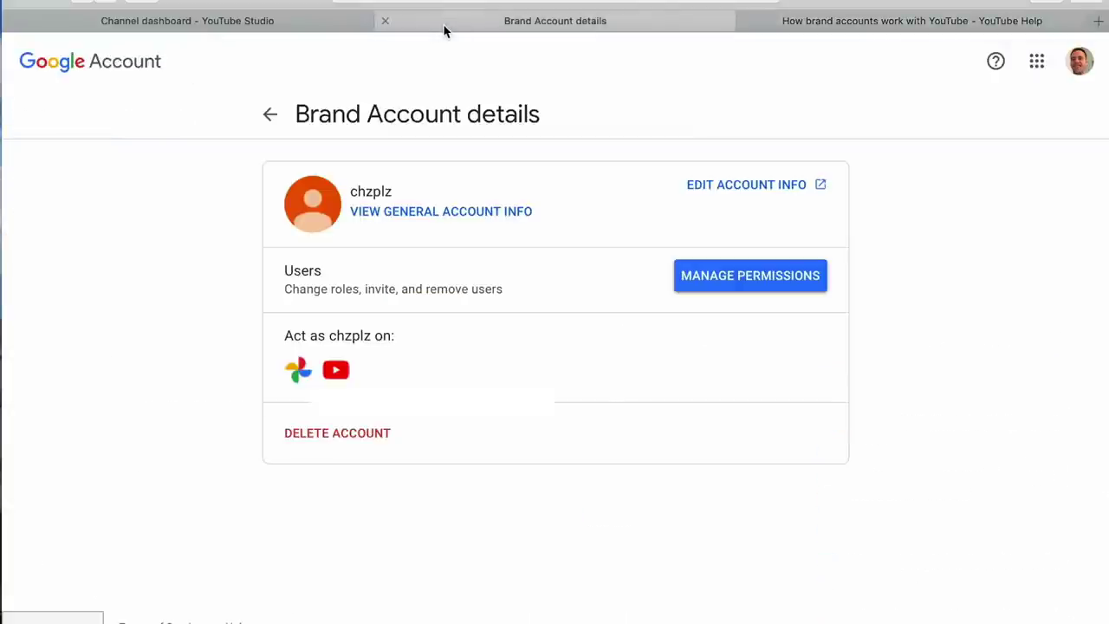
{"action": "left_click", "coordinate": [293, 28]}
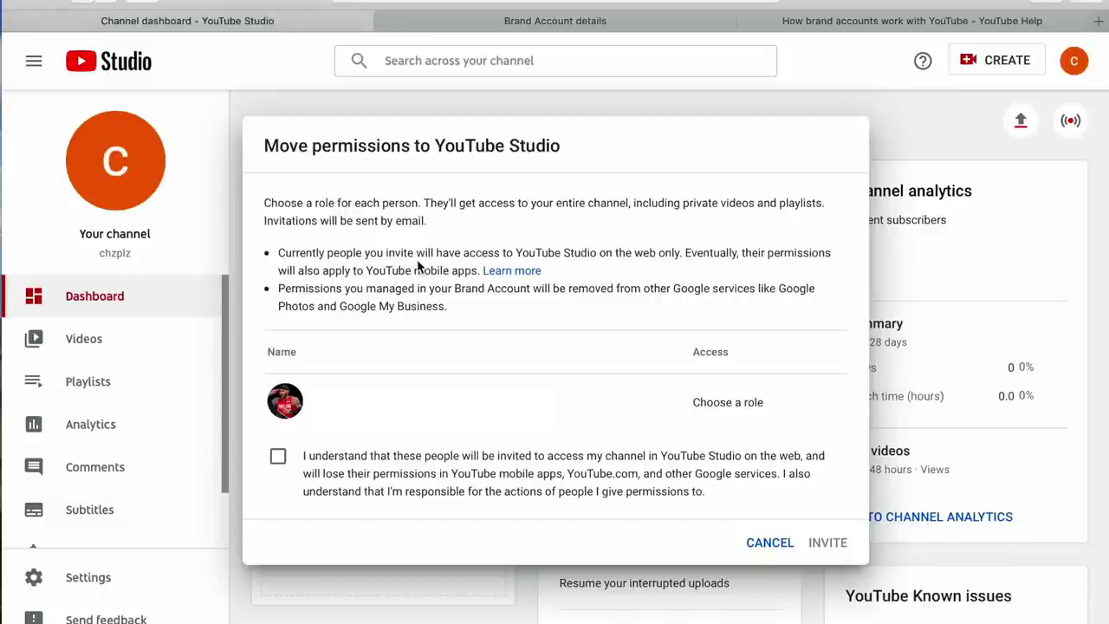
{"action": "left_click", "coordinate": [756, 542]}
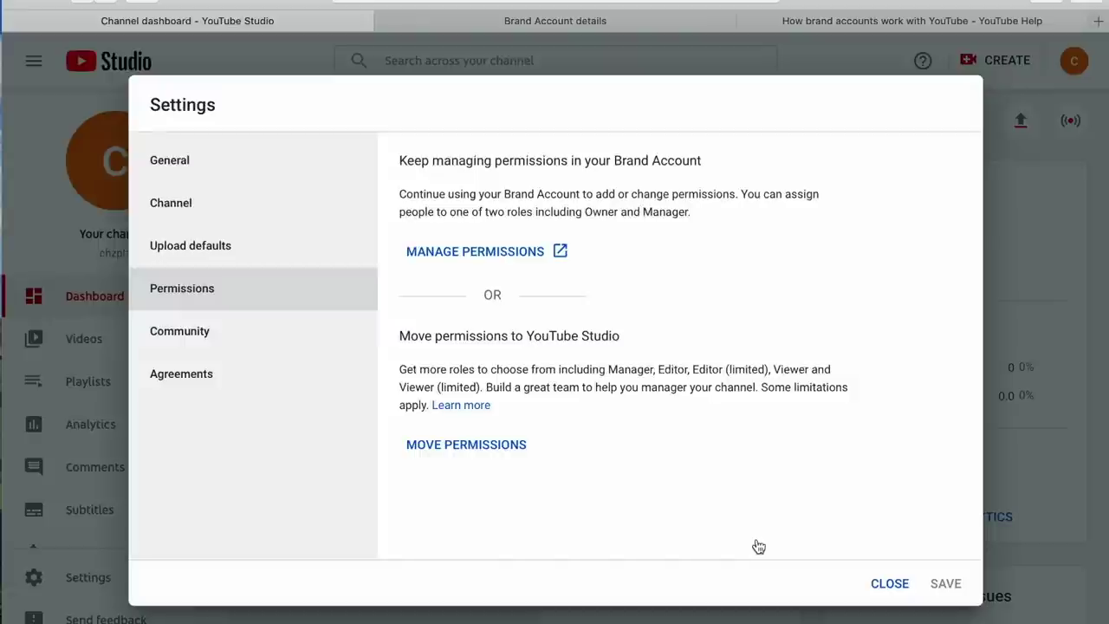
Examine the Limitations table in the help article on channel access, highlighting the "Livestream as the channel" entry
{"action": "left_click", "coordinate": [482, 410]}
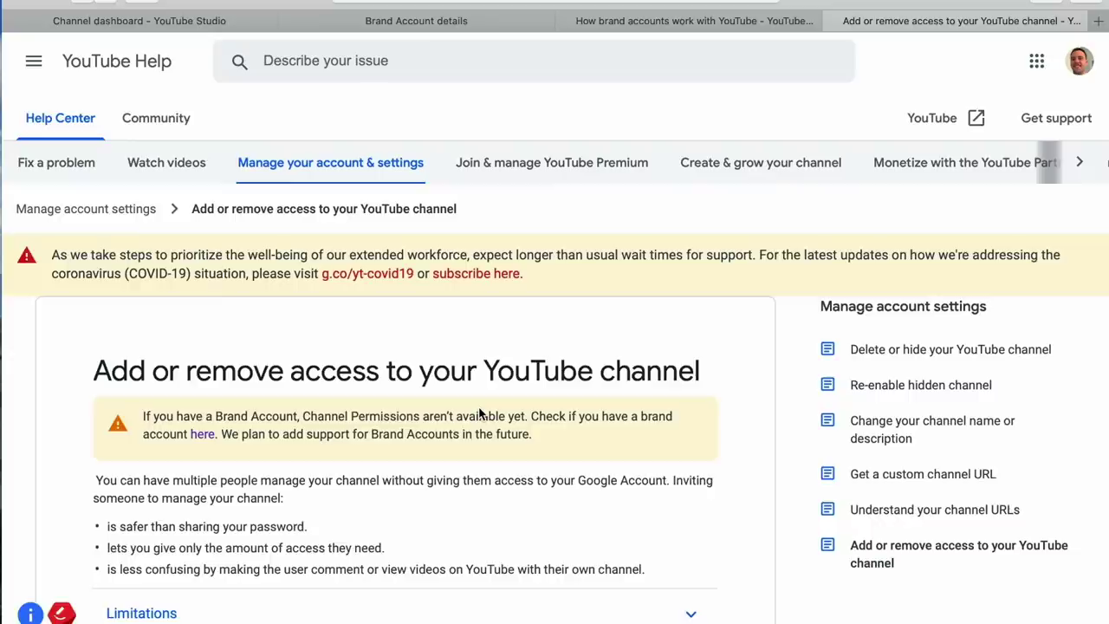
{"action": "scroll", "coordinate": [479, 413], "scroll_direction": "down", "scroll_amount": 4}
{"action": "left_click", "coordinate": [193, 317]}
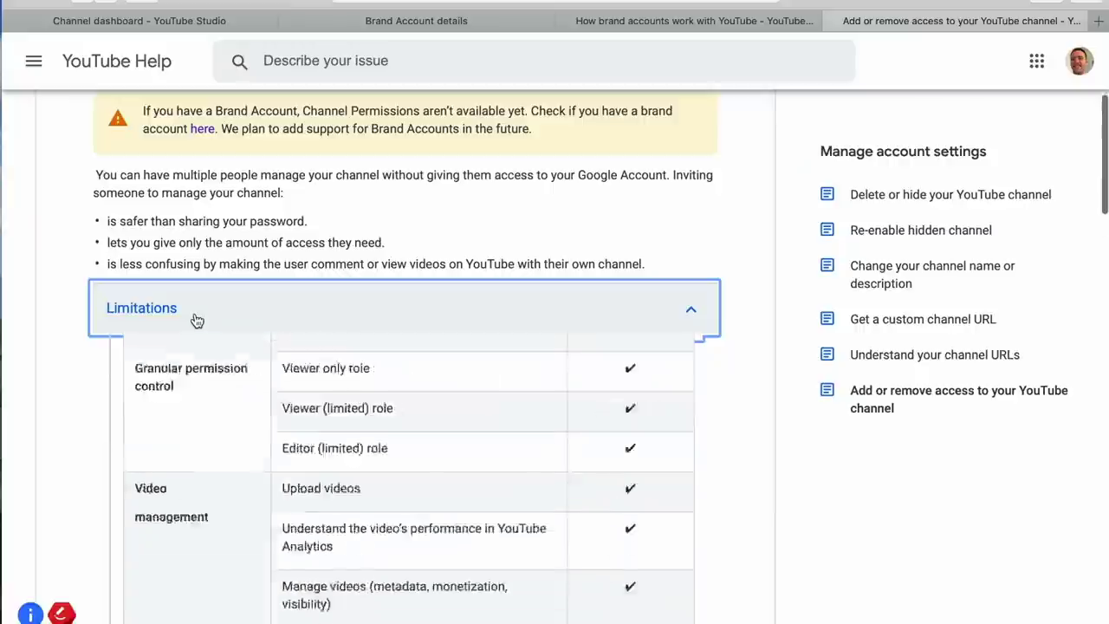
{"action": "scroll", "coordinate": [414, 496], "scroll_direction": "down", "scroll_amount": 6}
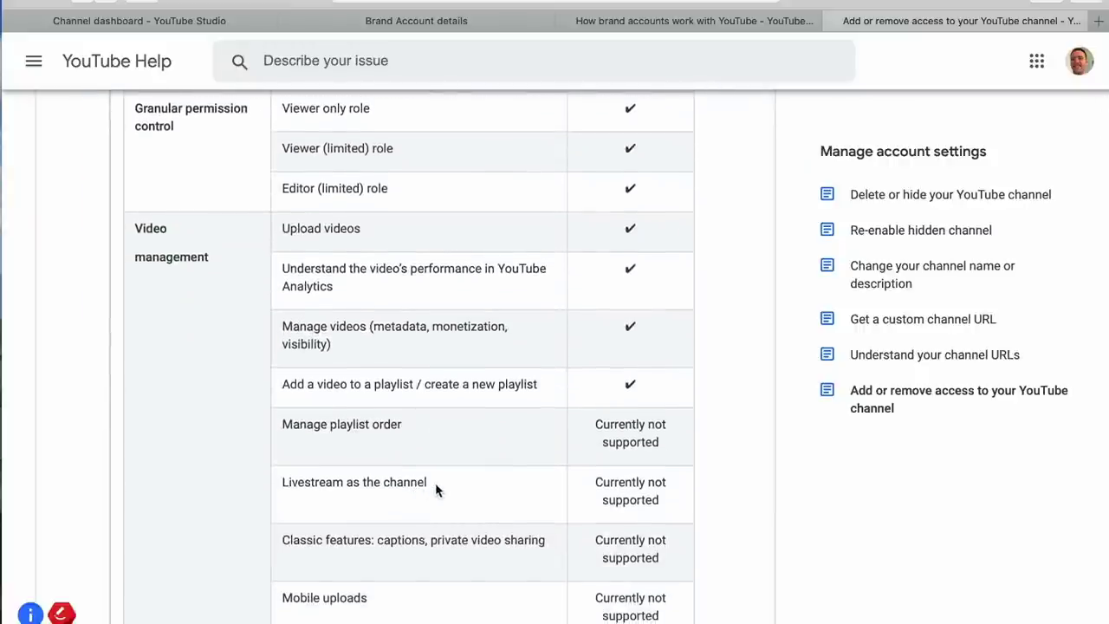
{"action": "left_click_drag", "start_coordinate": [435, 482], "coordinate": [277, 477]}
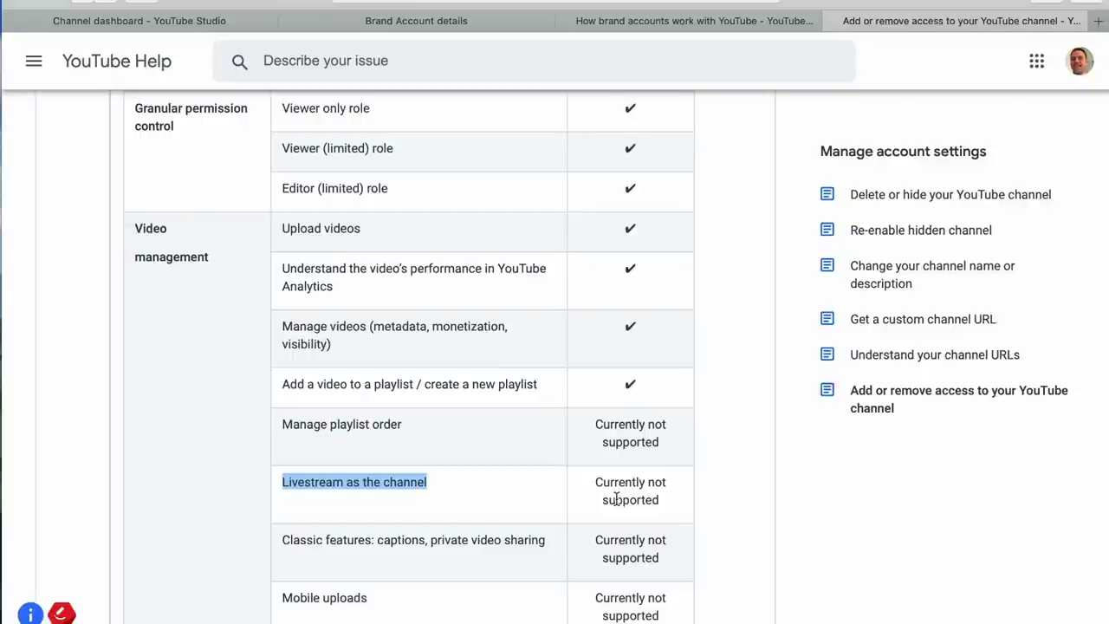
Move permissions to YouTube Studio, inviting the listed person as Editor (Limited) and accepting the access acknowledgement
{"action": "left_click", "coordinate": [485, 27]}
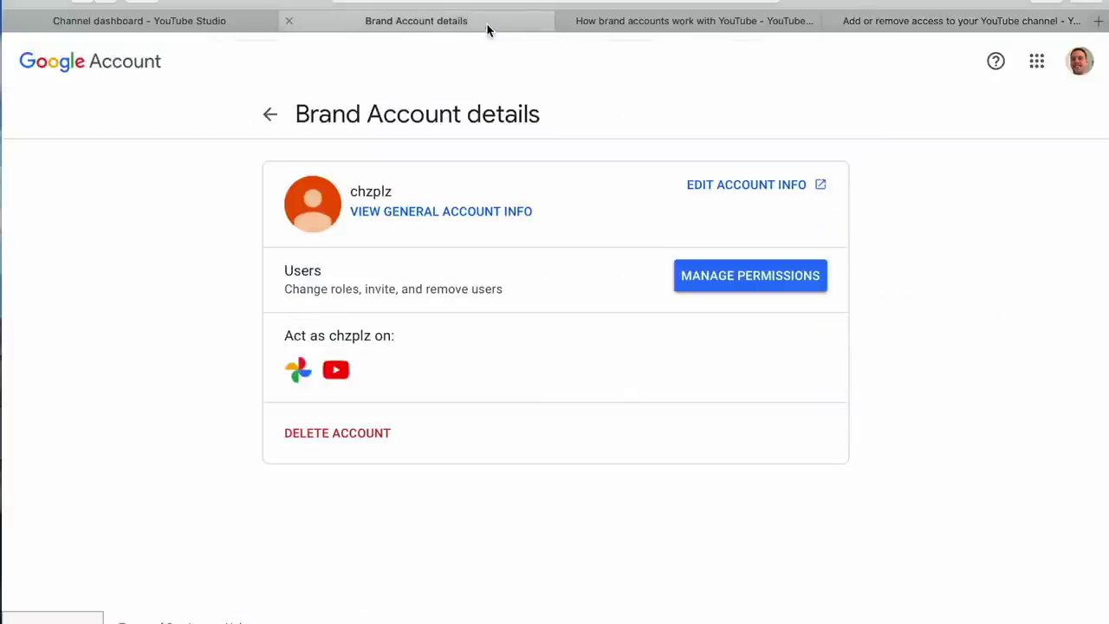
{"action": "left_click", "coordinate": [105, 26]}
{"action": "left_click", "coordinate": [485, 450]}
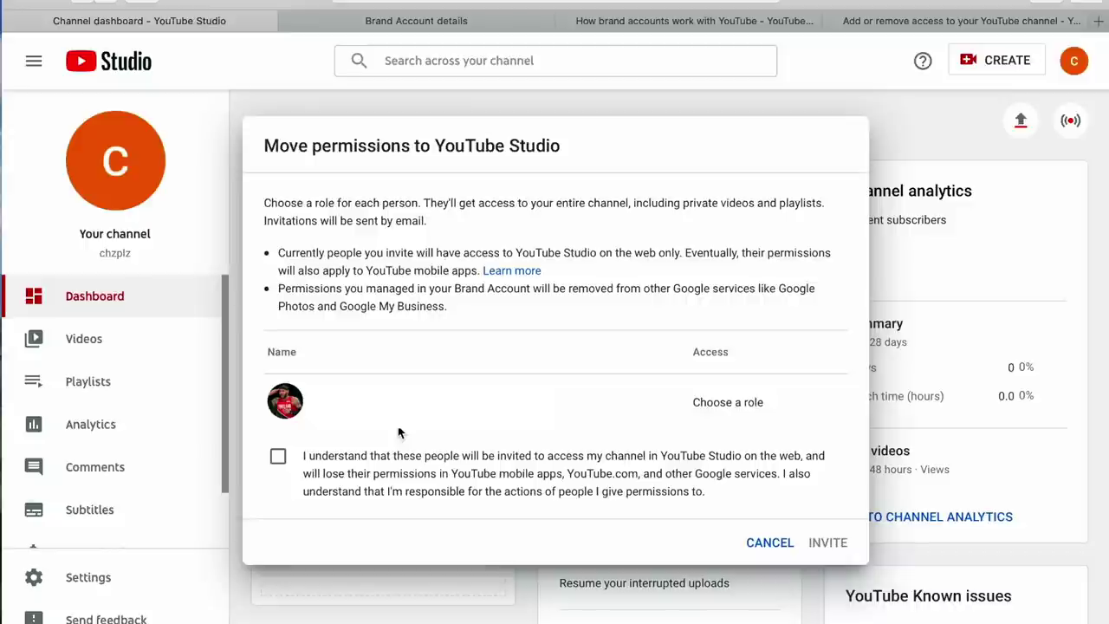
{"action": "left_click", "coordinate": [750, 408]}
{"action": "scroll", "coordinate": [777, 253], "scroll_direction": "down", "scroll_amount": 2}
{"action": "scroll", "coordinate": [779, 255], "scroll_direction": "up", "scroll_amount": 2}
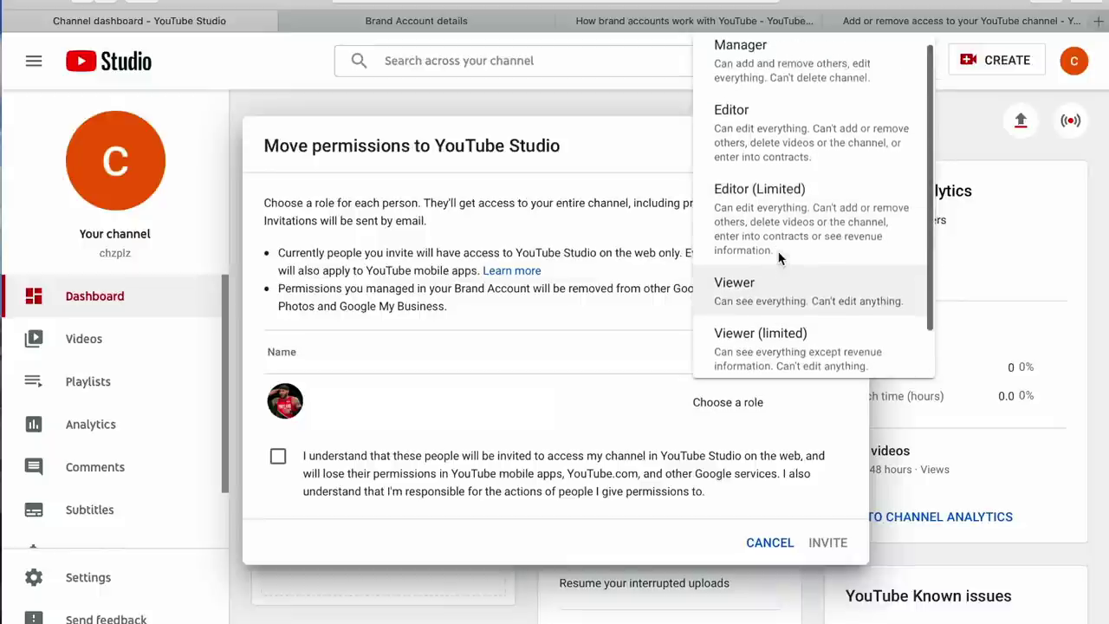
{"action": "scroll", "coordinate": [779, 257], "scroll_direction": "down", "scroll_amount": 2}
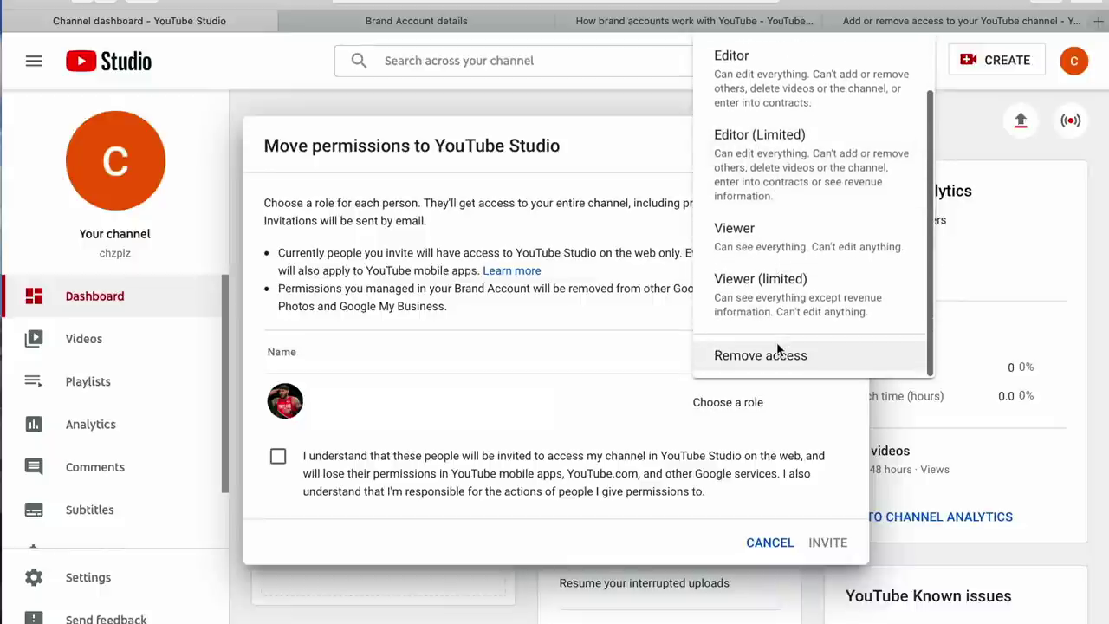
{"action": "scroll", "coordinate": [777, 348], "scroll_direction": "up", "scroll_amount": 2}
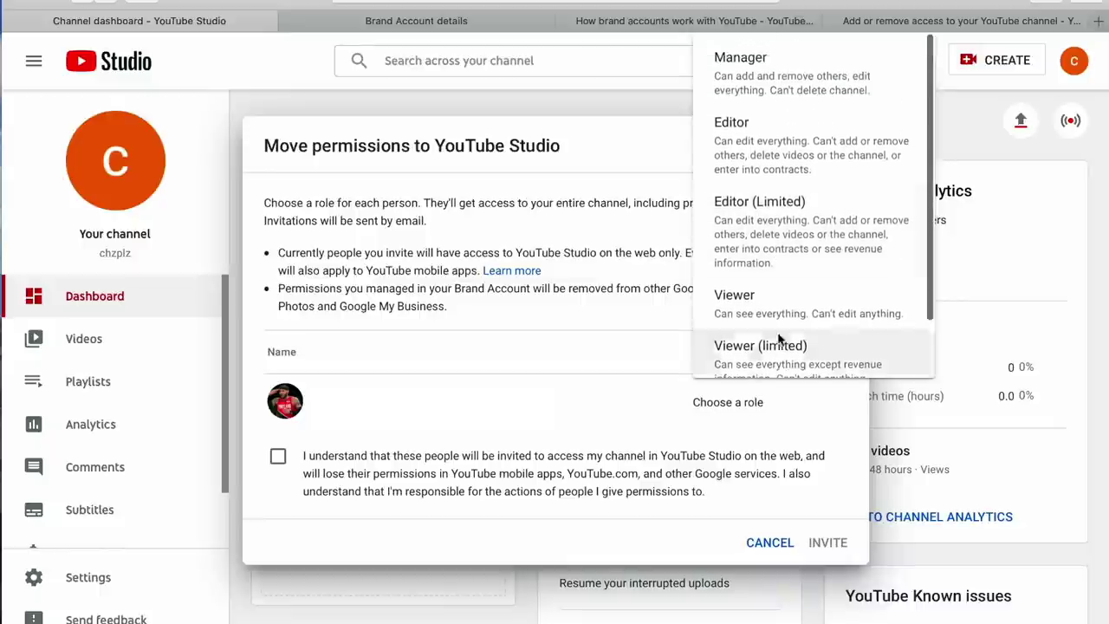
{"action": "left_click", "coordinate": [799, 222]}
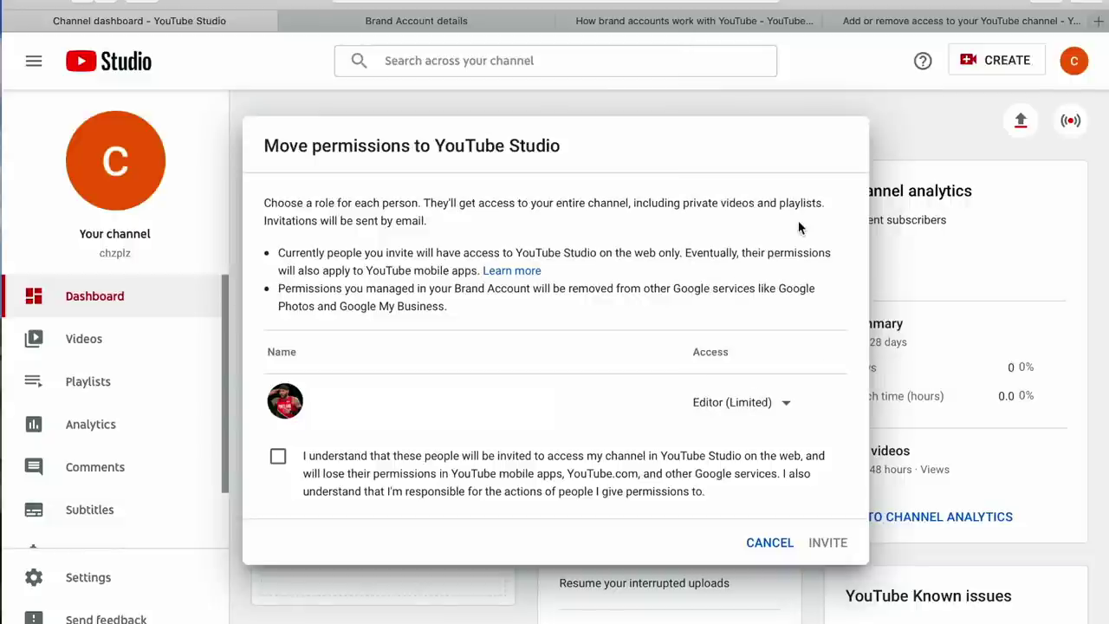
{"action": "left_click", "coordinate": [506, 491]}
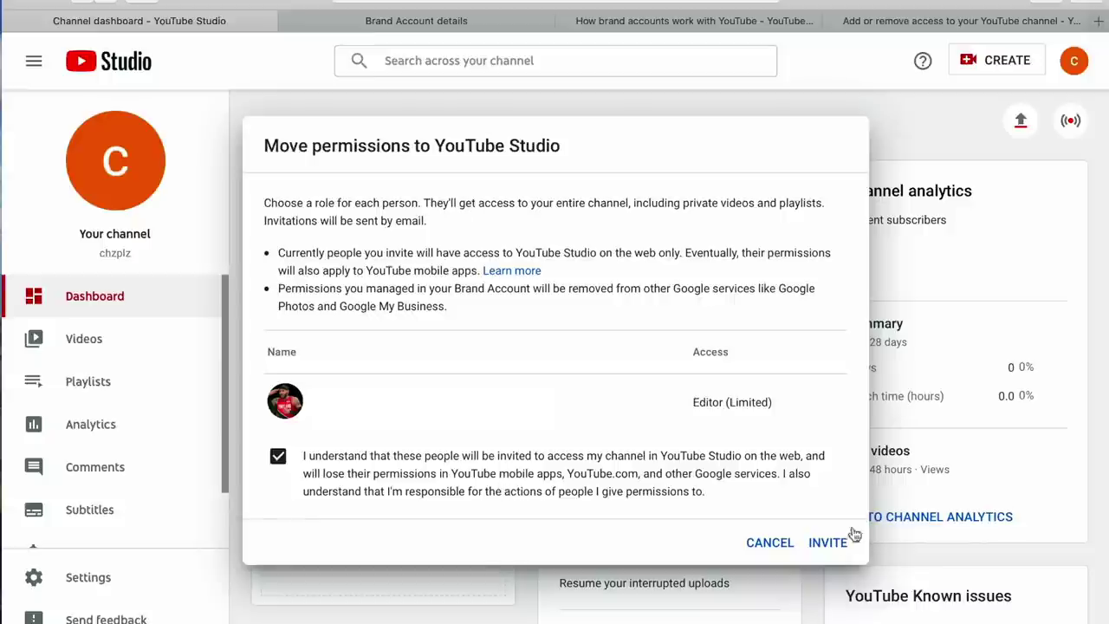
{"action": "left_click", "coordinate": [830, 543]}
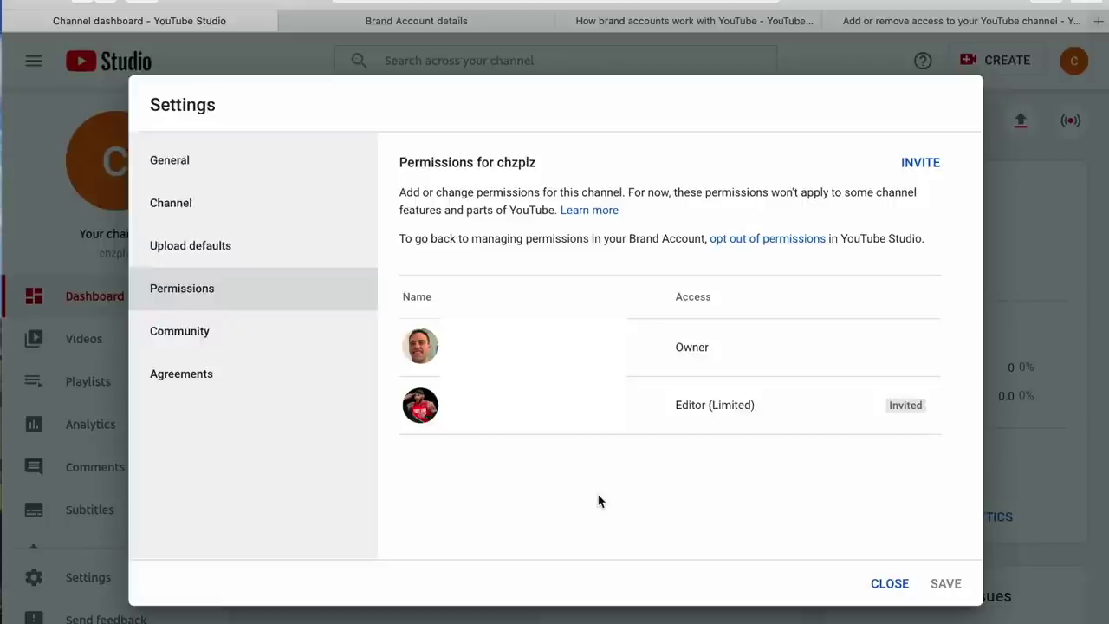
Opt out of permissions in YouTube Studio, acknowledging that permissions must be manually re-added in the Brand Account
{"action": "left_click", "coordinate": [751, 240]}
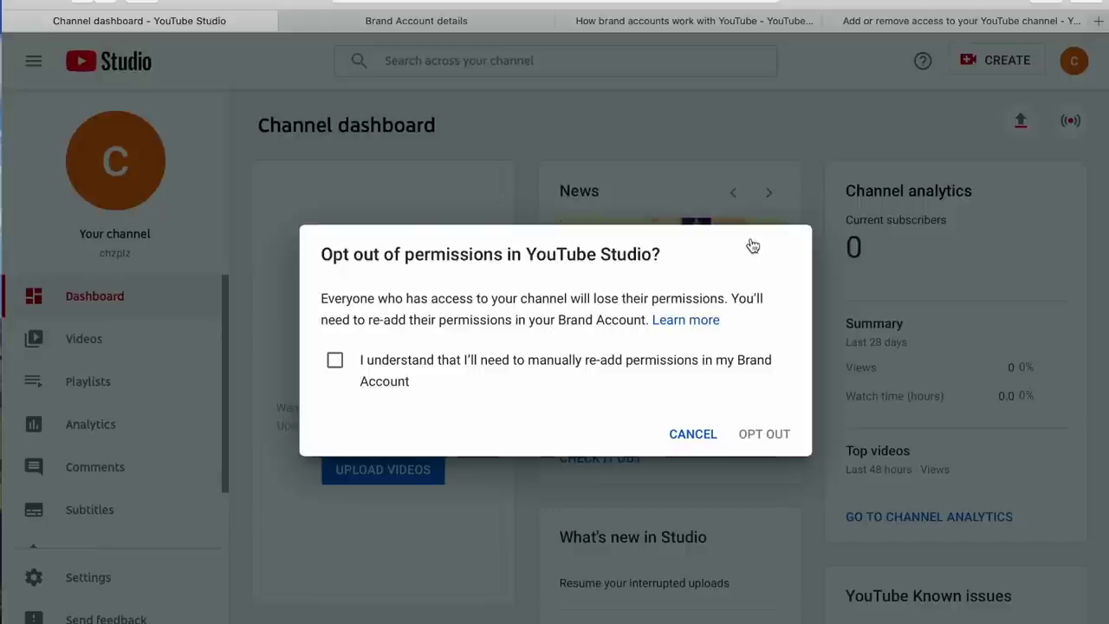
{"action": "left_click", "coordinate": [663, 357]}
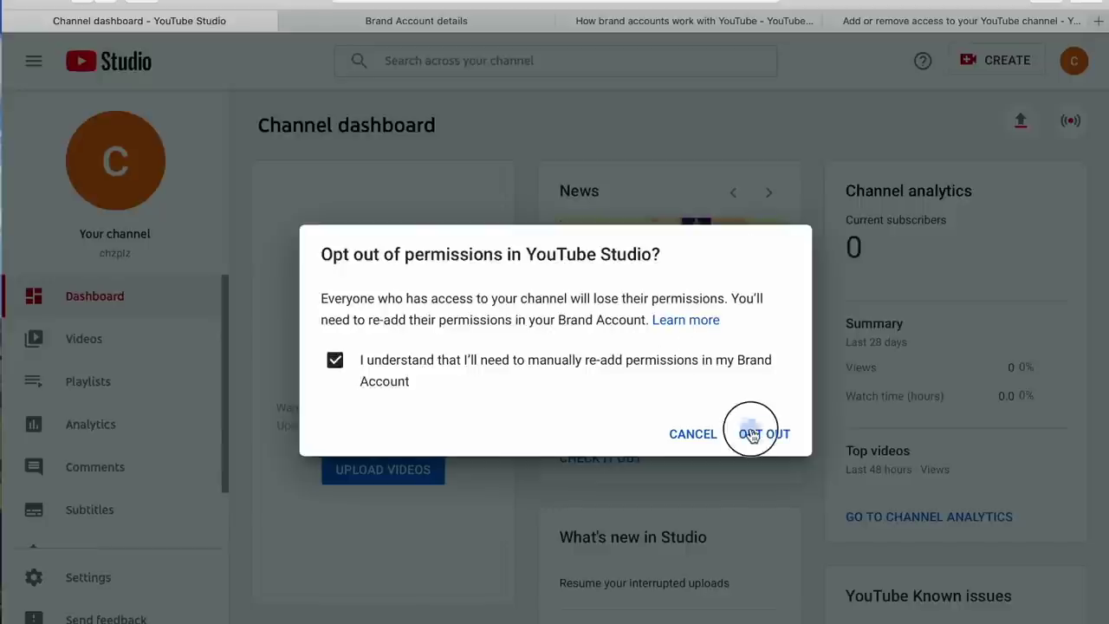
{"action": "left_click", "coordinate": [750, 434]}
{"action": "left_click", "coordinate": [752, 435]}
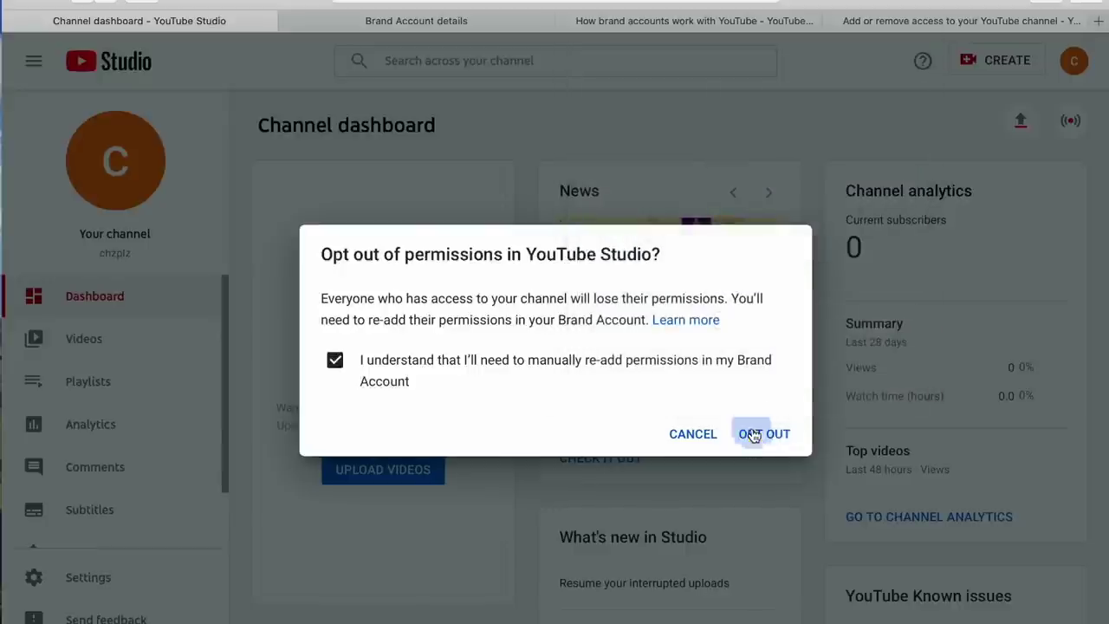